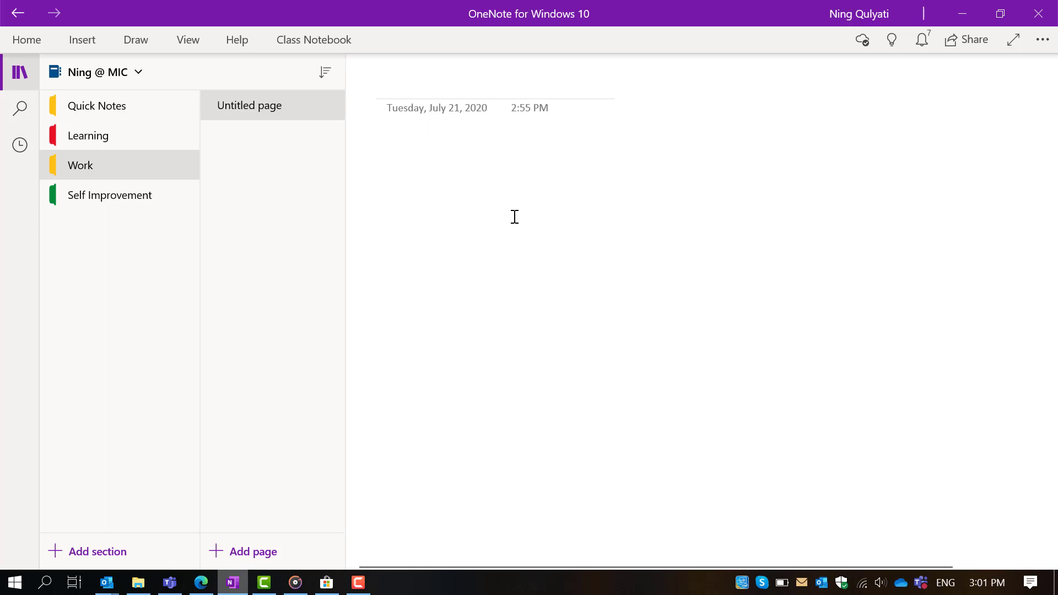
- Look up the OneNote for Windows 10 product page in the Microsoft Store
left_click(327, 582)
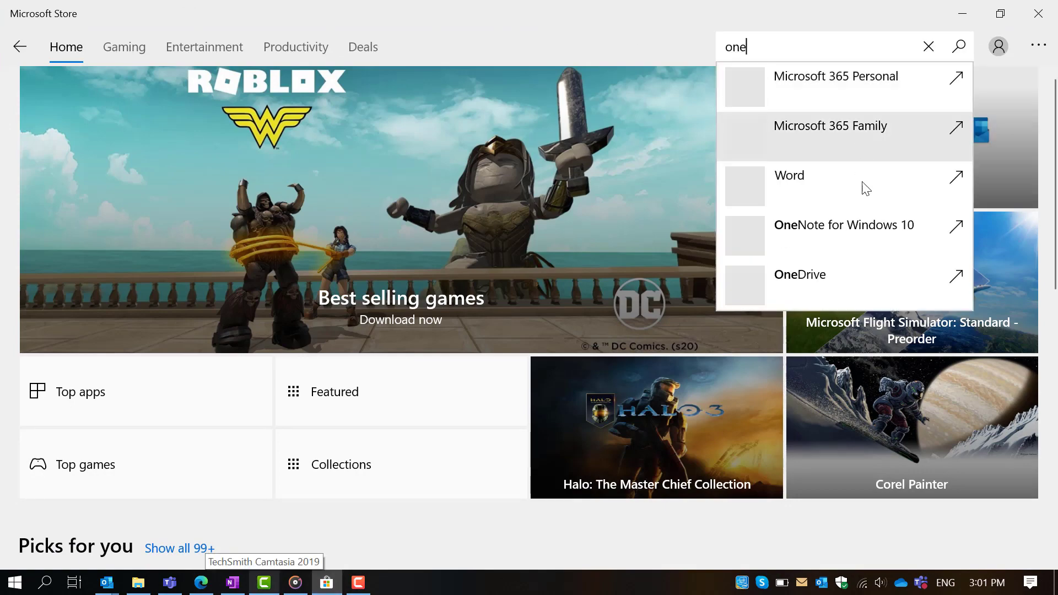
left_click(851, 236)
scroll(137, 402, "down", 5)
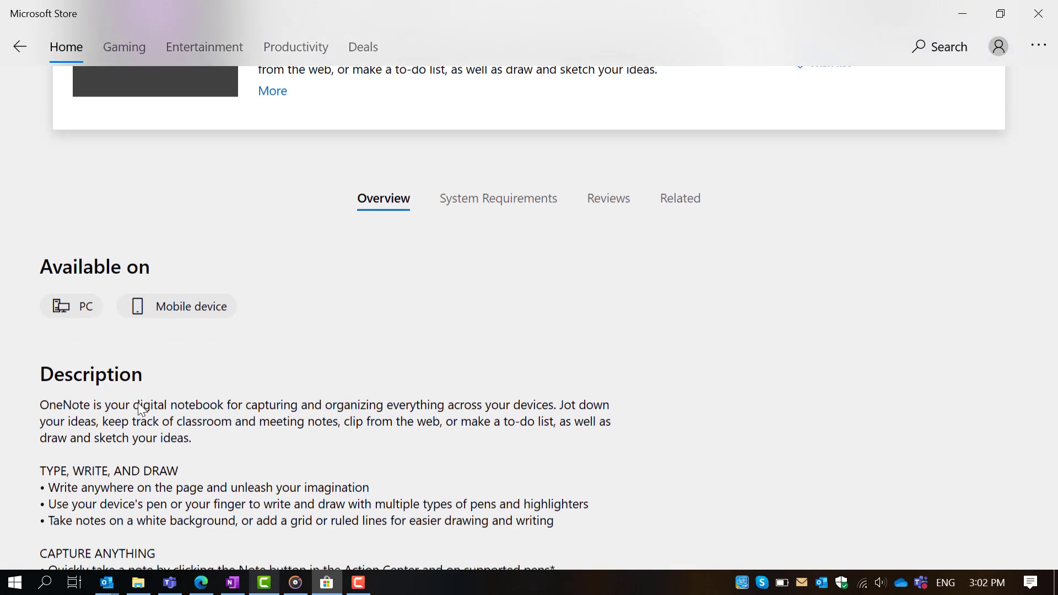
scroll(137, 402, "up", 5)
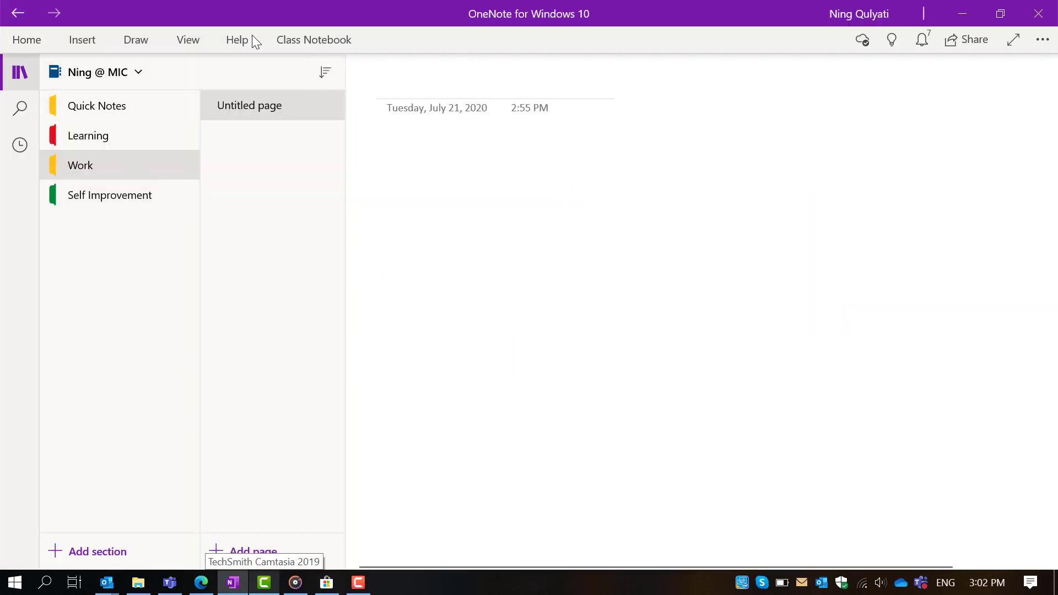
- Toggle the navigation panes and notebook list, then select the Untitled page in Work
left_click(19, 77)
left_click(18, 79)
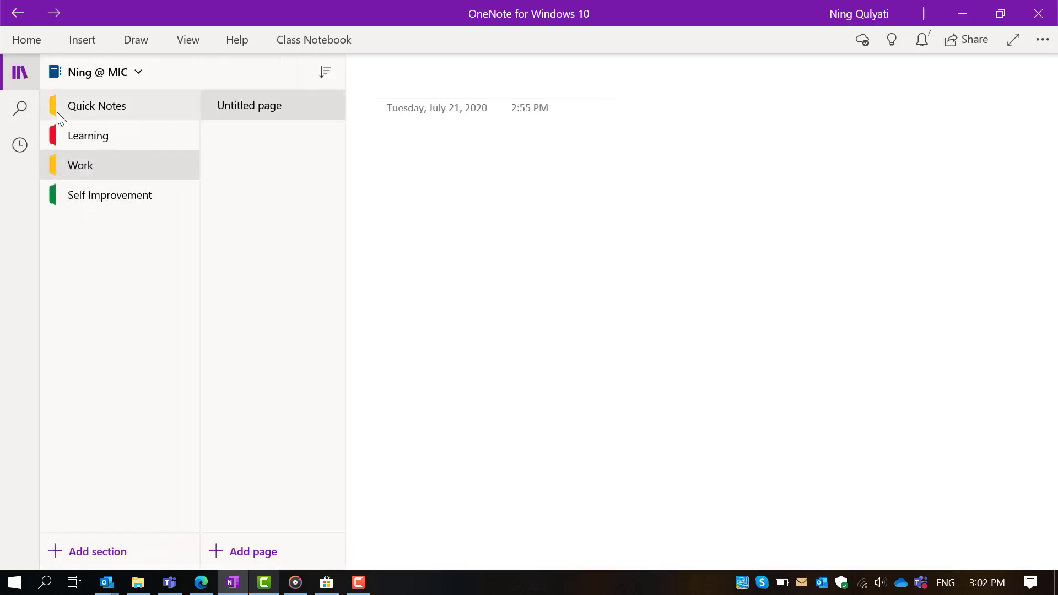
left_click(138, 65)
left_click(139, 65)
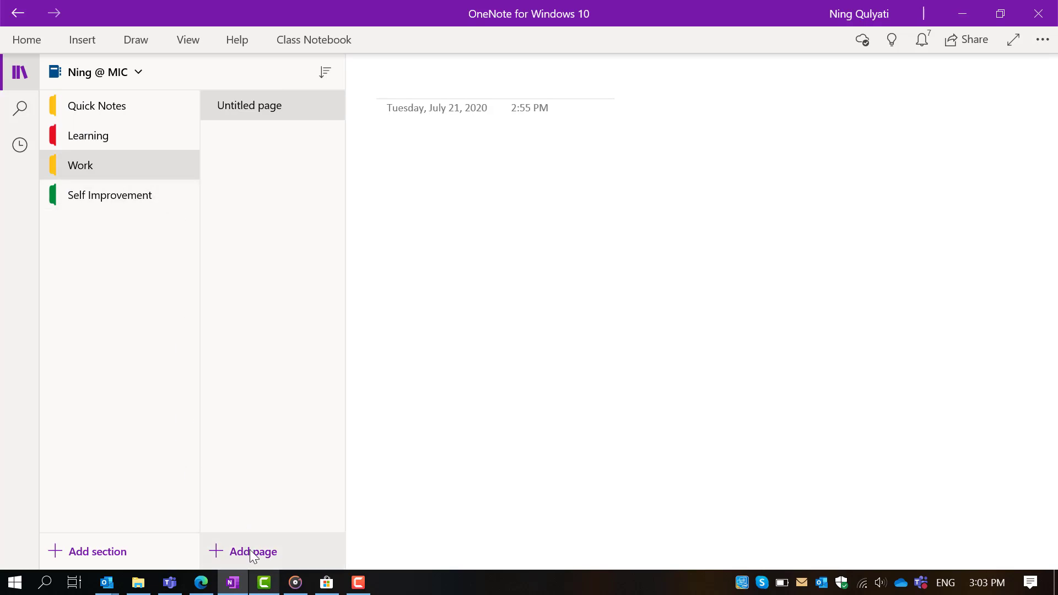
left_click(279, 108)
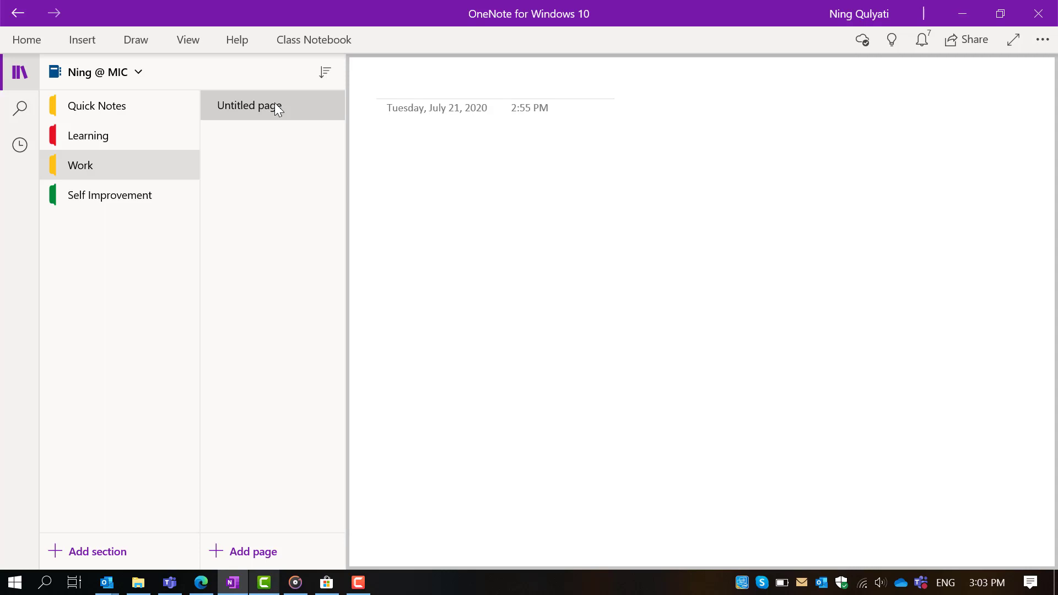
- Start a new class notebook from the Class Notebook ribbon's Create Class Notebook command
left_click(308, 42)
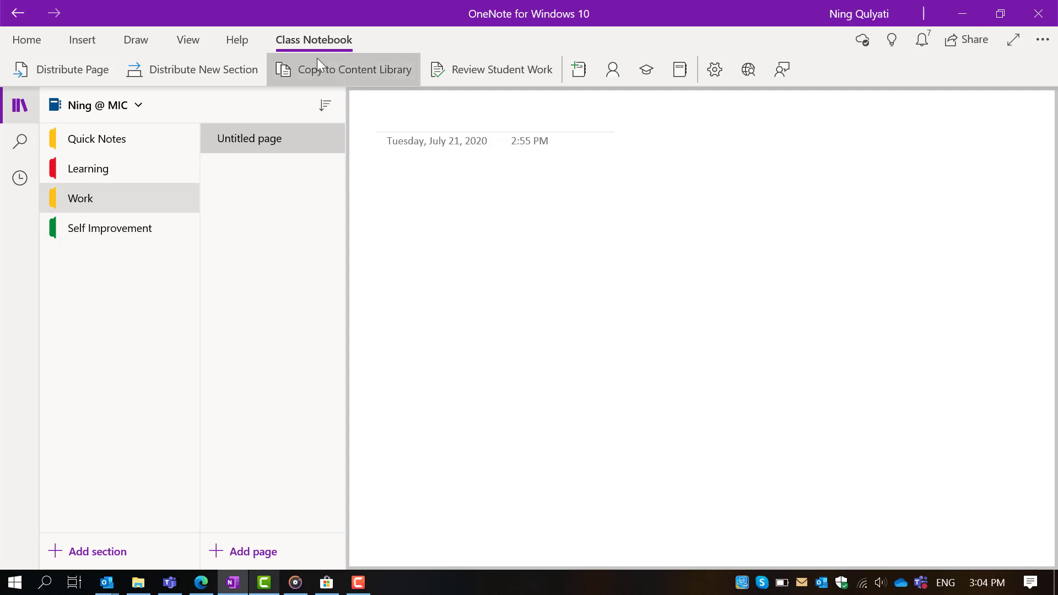
left_click(313, 41)
left_click(313, 41)
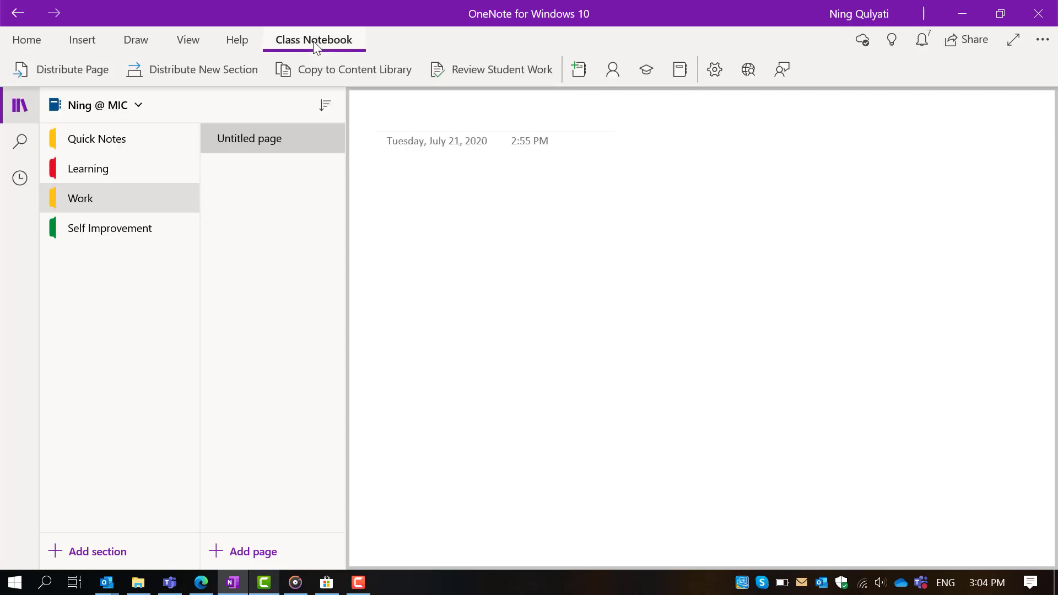
left_click(571, 76)
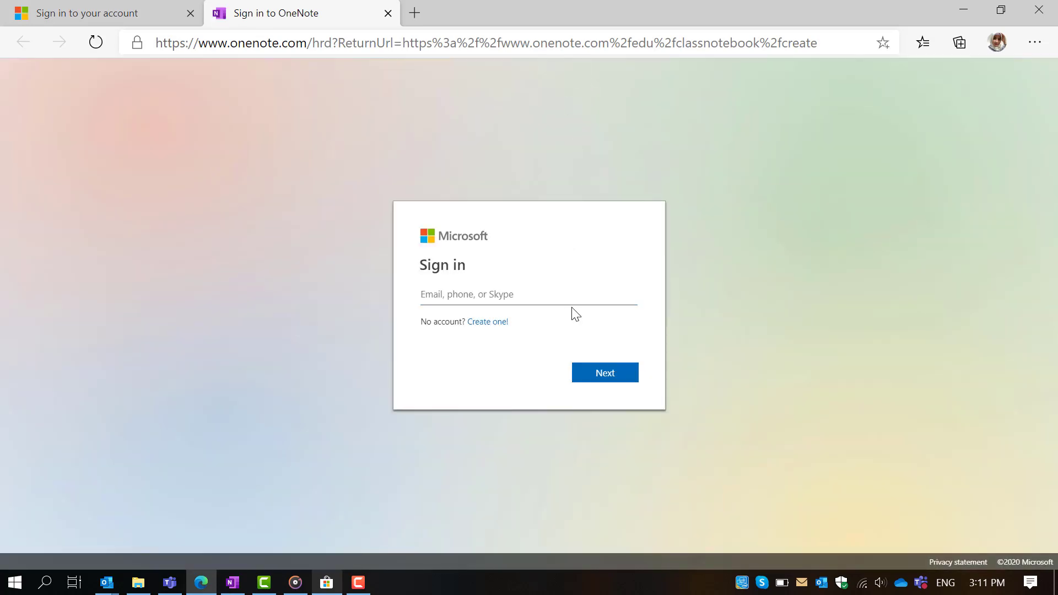
- Sign in with the school account e-mail and password, choosing to stay signed in
key("Return")
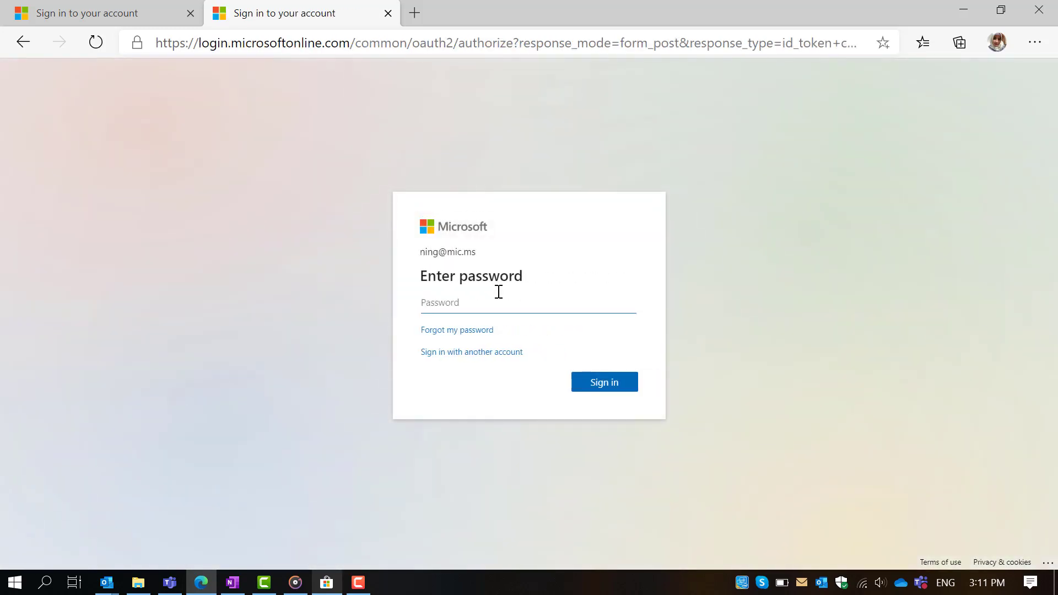
type("********")
key("Return")
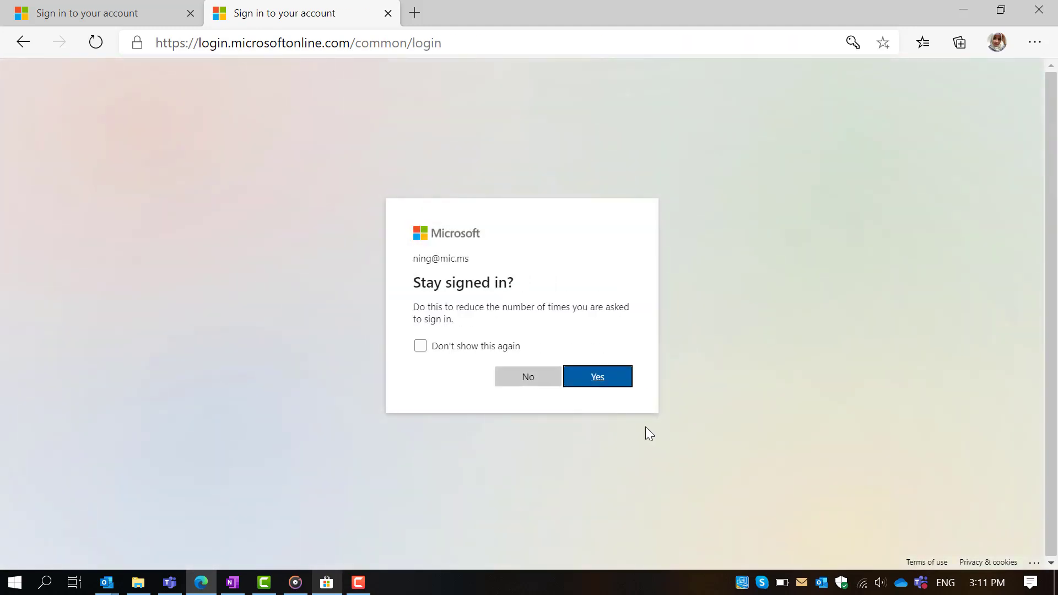
left_click(604, 381)
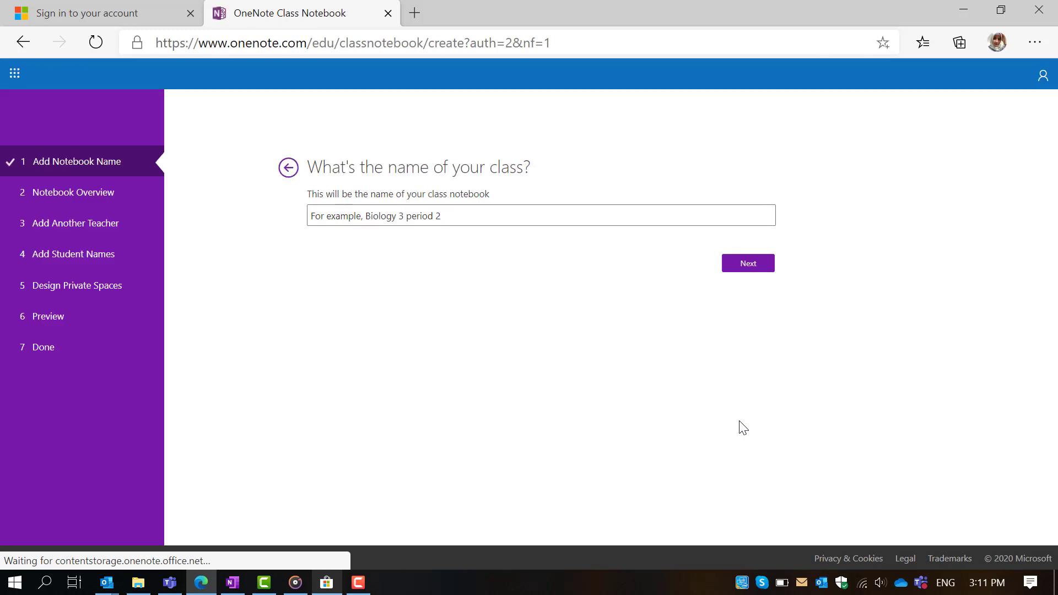
- Name the class notebook 'Pemrograman Phyton' and continue past the Notebook Overview
left_click(412, 217)
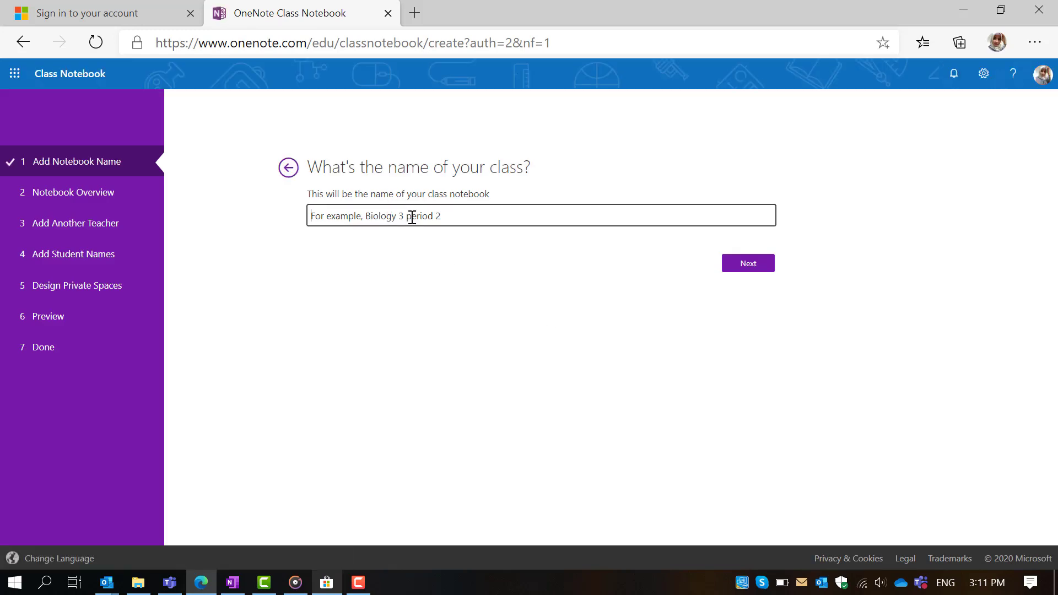
type("P")
key("BackSpace")
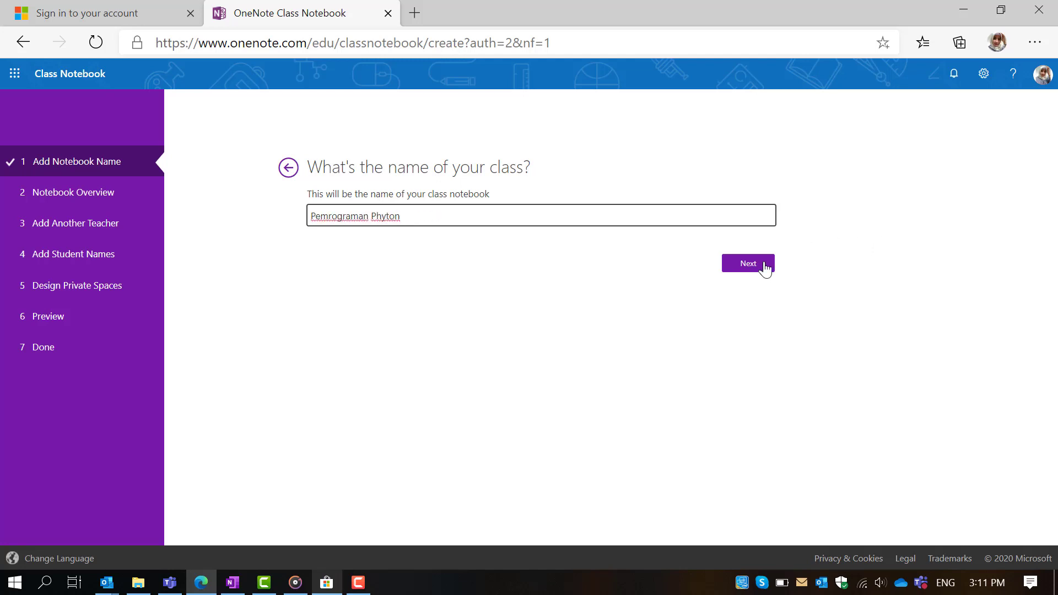
left_click(765, 263)
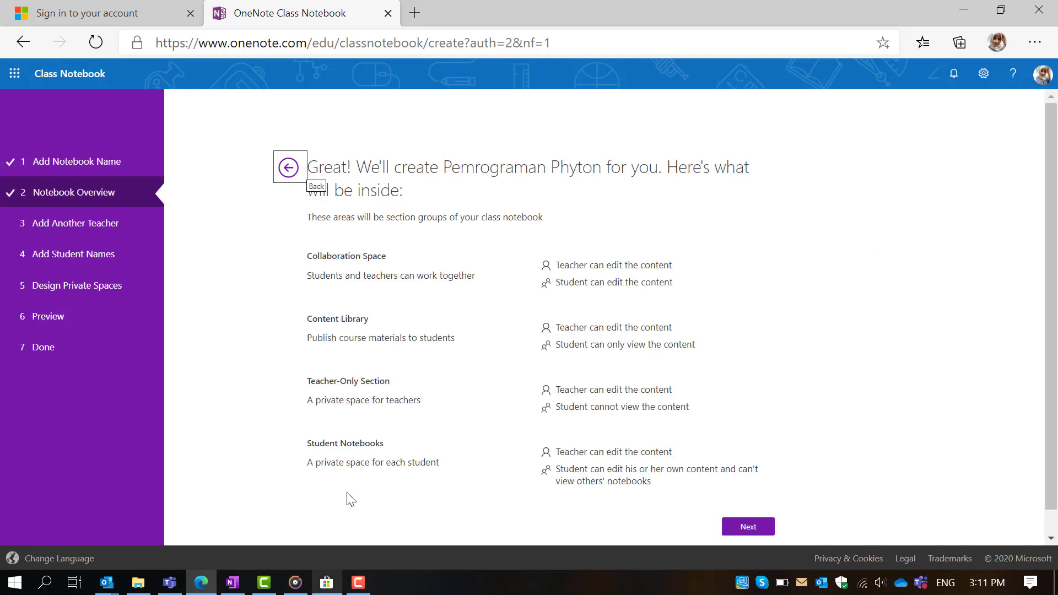
left_click(749, 527)
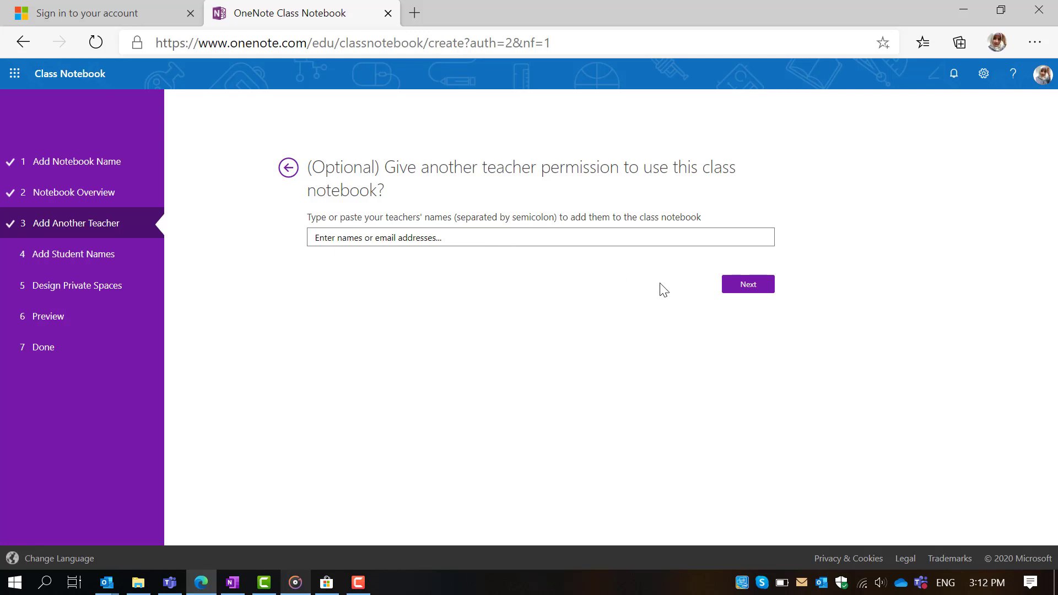
- Skip extra teachers, add one student by their e-mail, and continue to private-space design
left_click(732, 290)
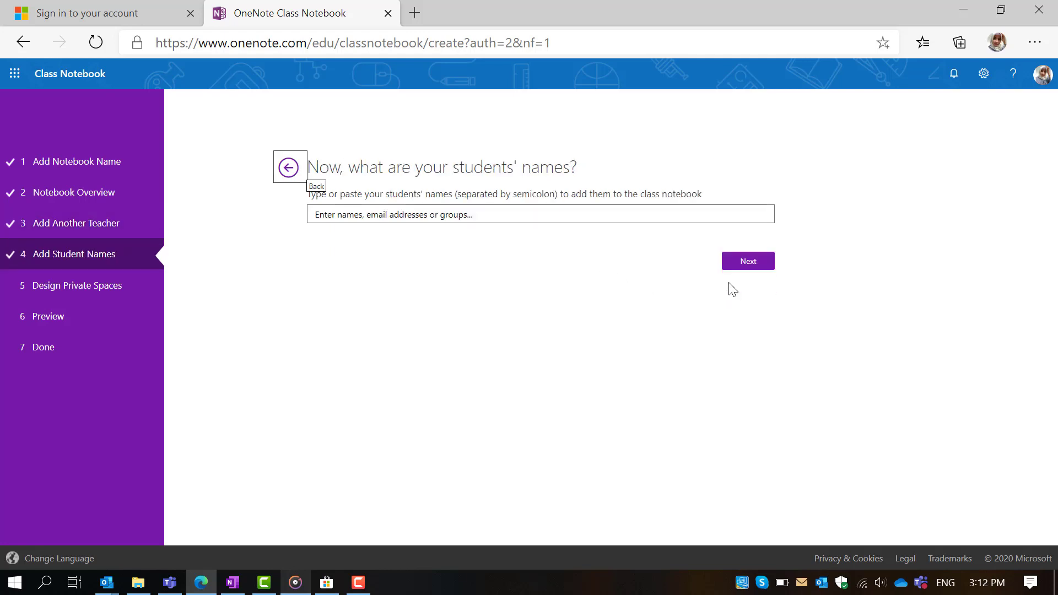
left_click(375, 212)
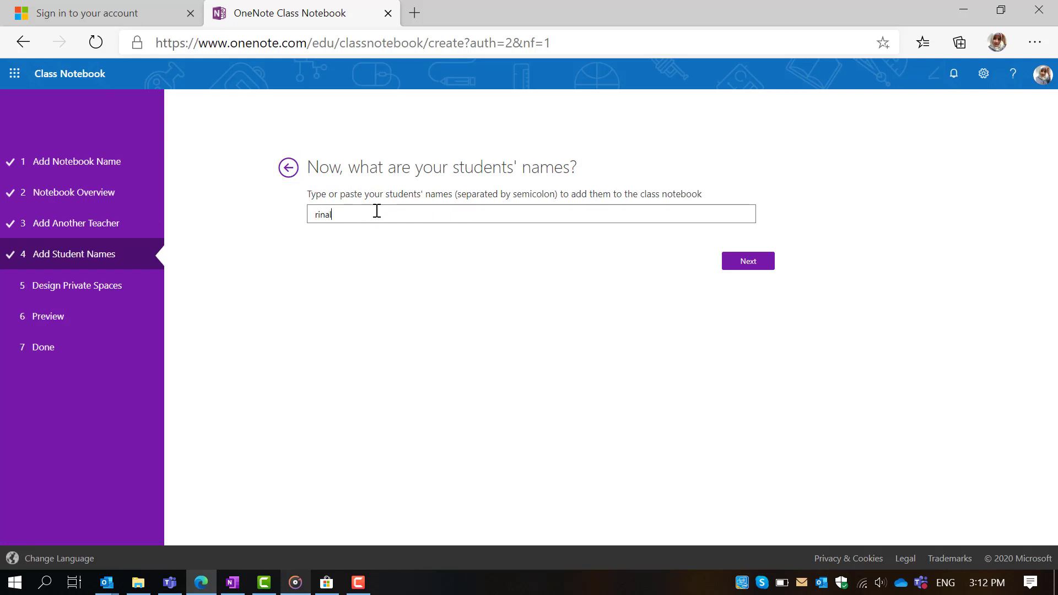
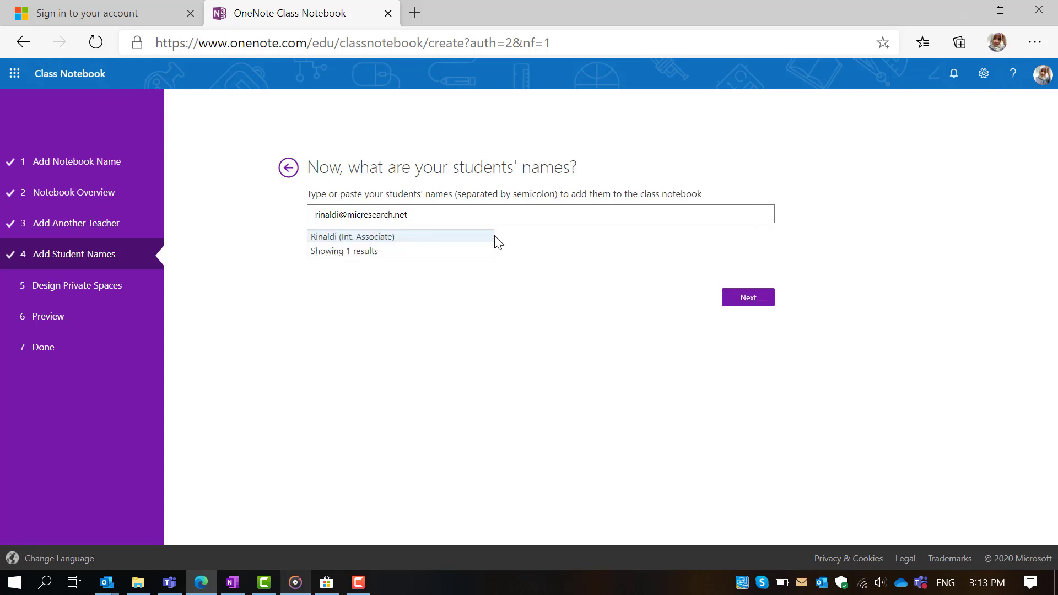
left_click(394, 238)
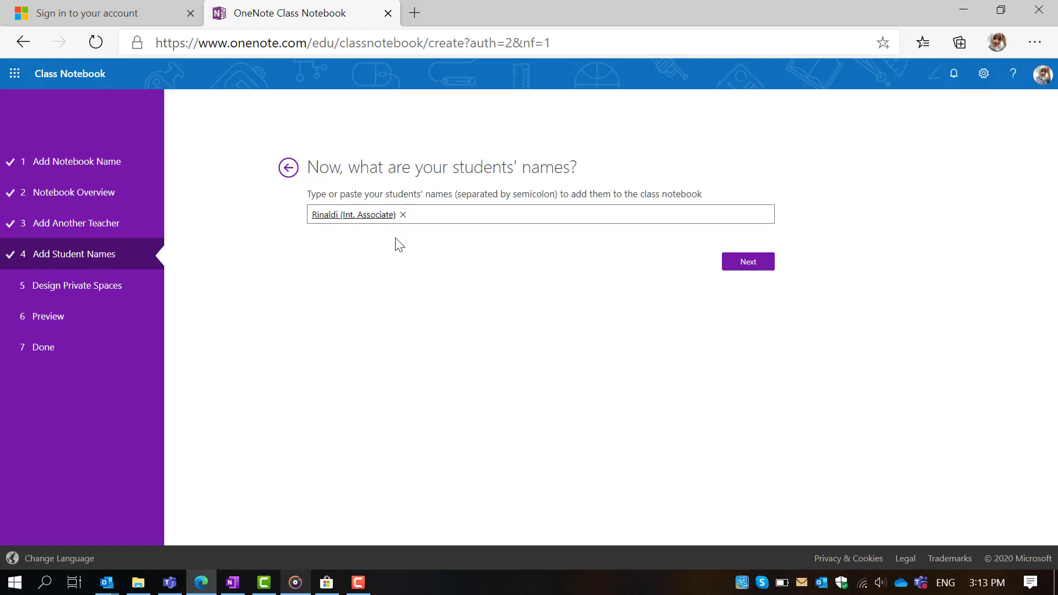
left_click(742, 266)
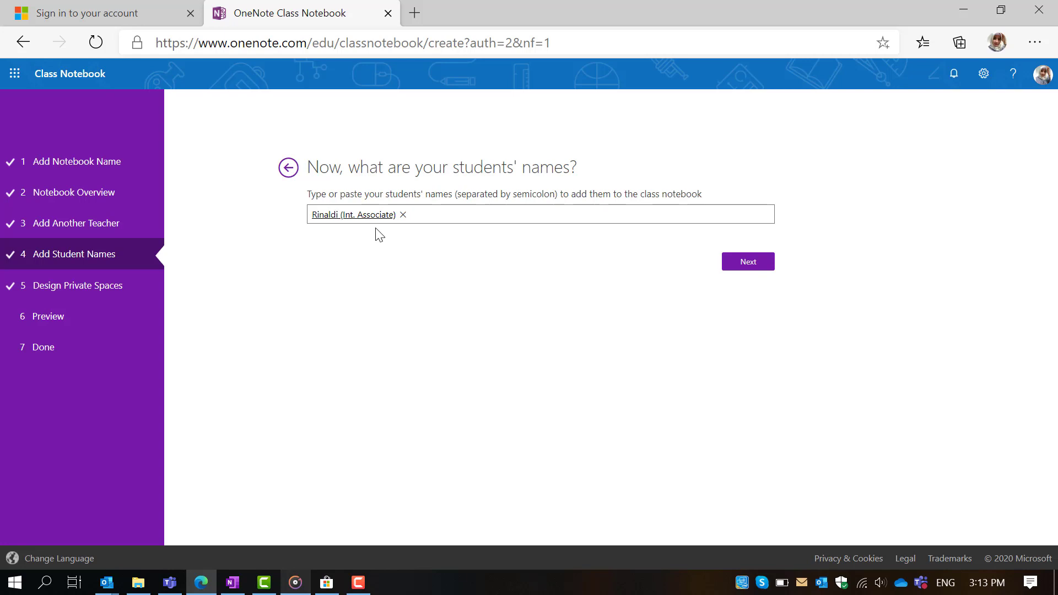
left_click(762, 266)
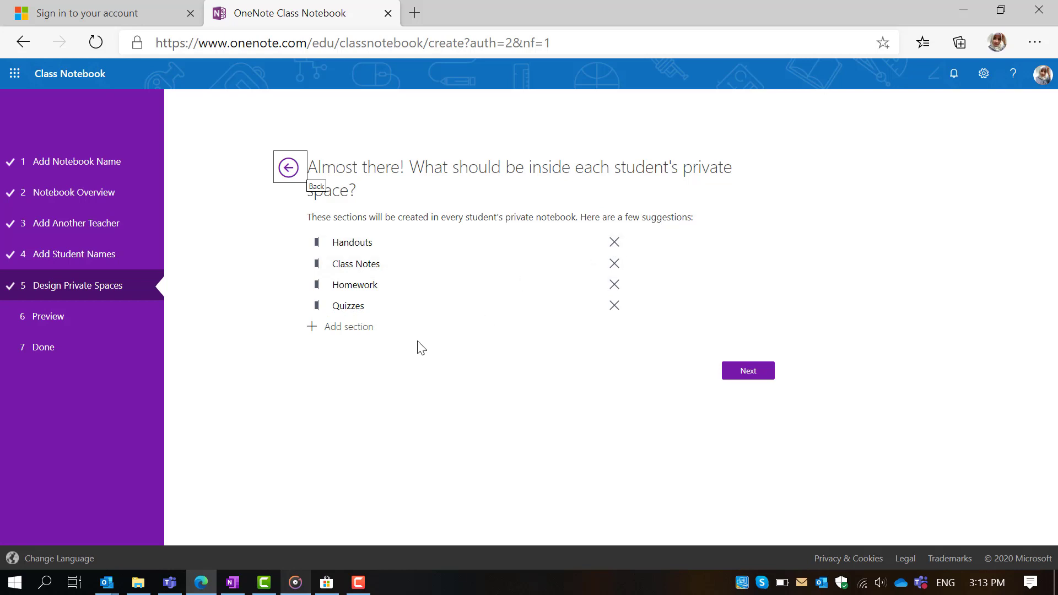
- Remove Handouts from student spaces, preview the student notebook, and create the class notebook
left_click(614, 243)
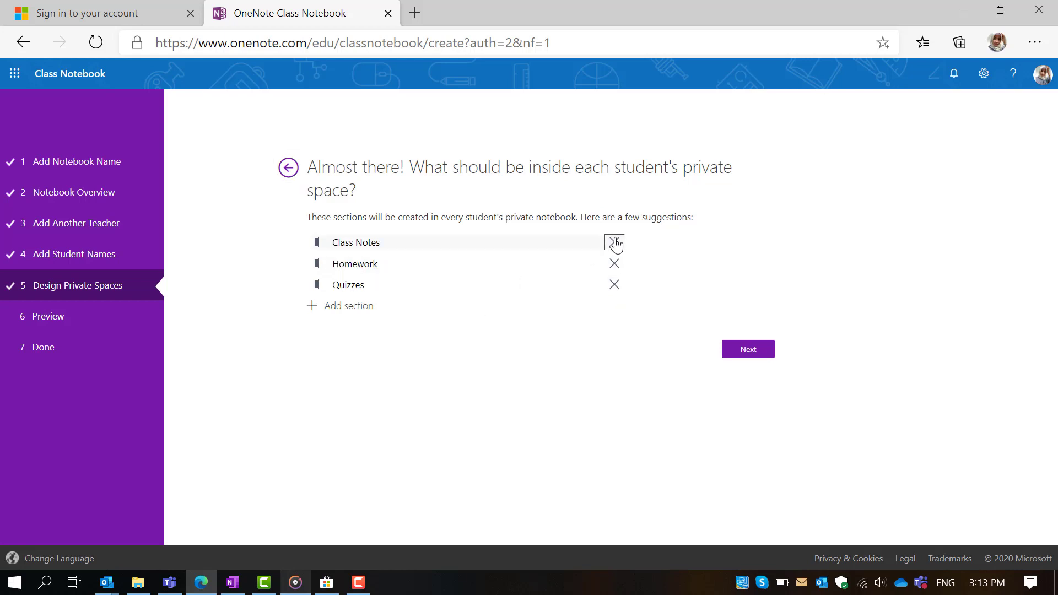
left_click(732, 351)
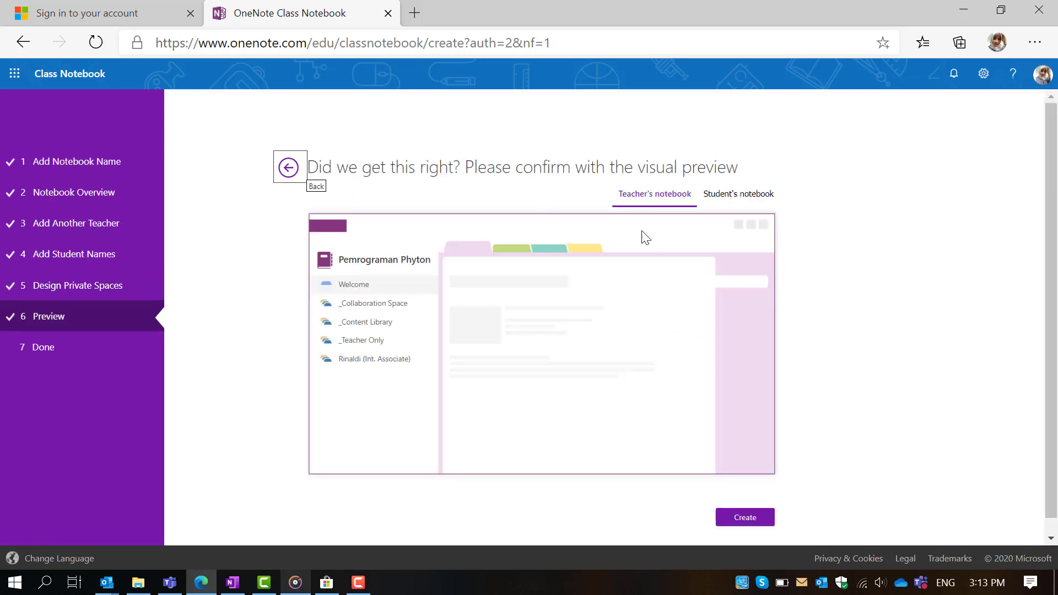
left_click(729, 203)
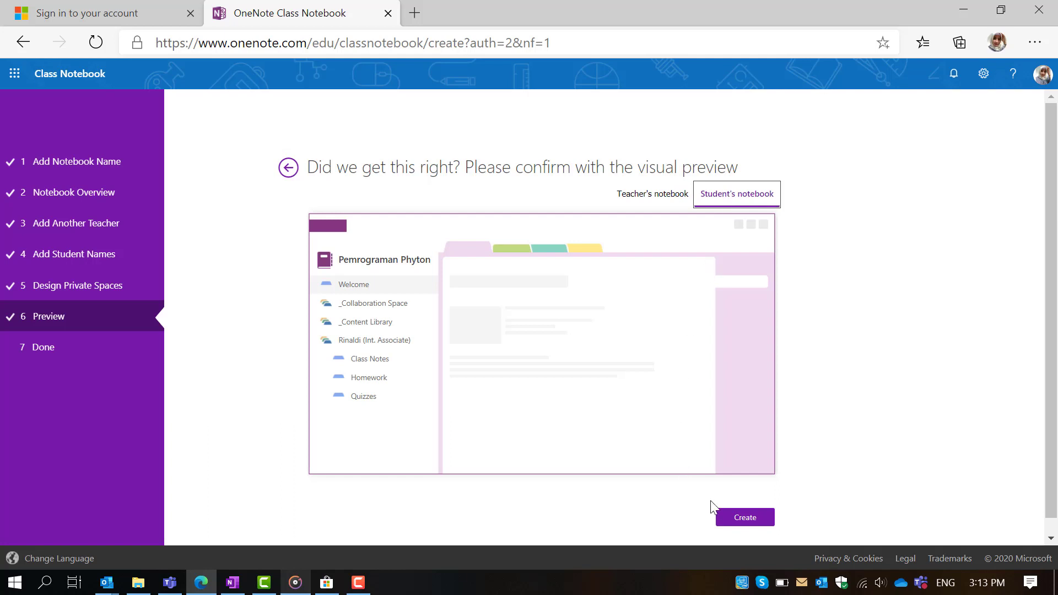
left_click(746, 518)
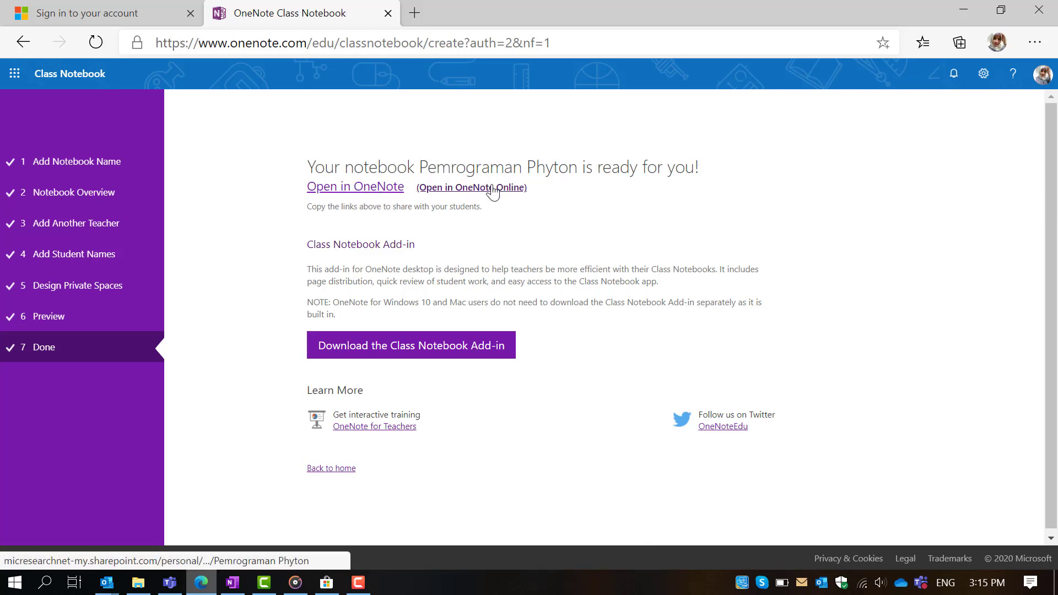
- Launch the Pemrograman Phyton notebook in OneNote for Windows 10 from the Done page
left_click(360, 188)
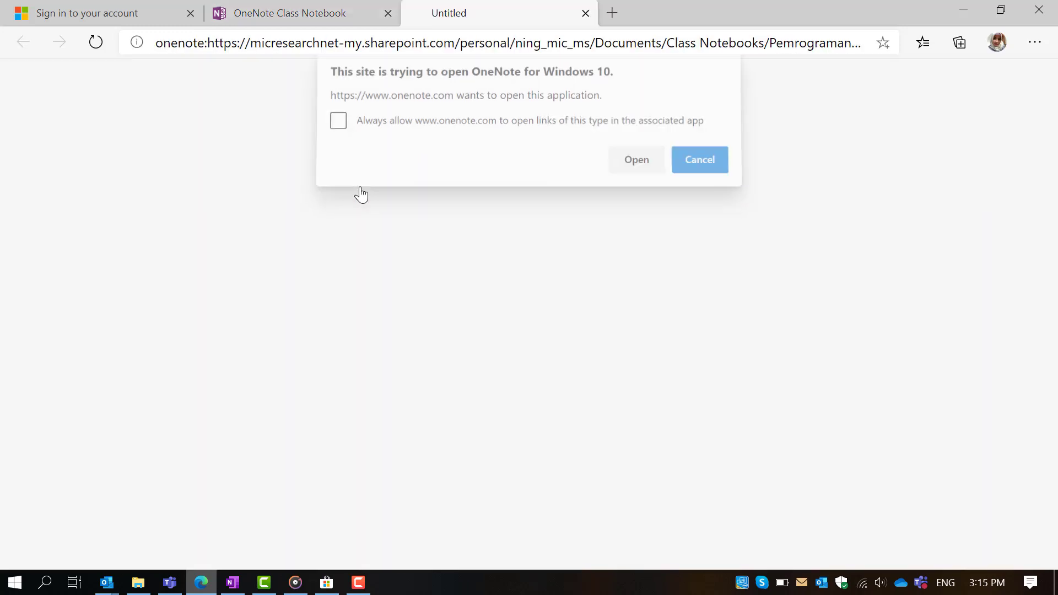
left_click(621, 169)
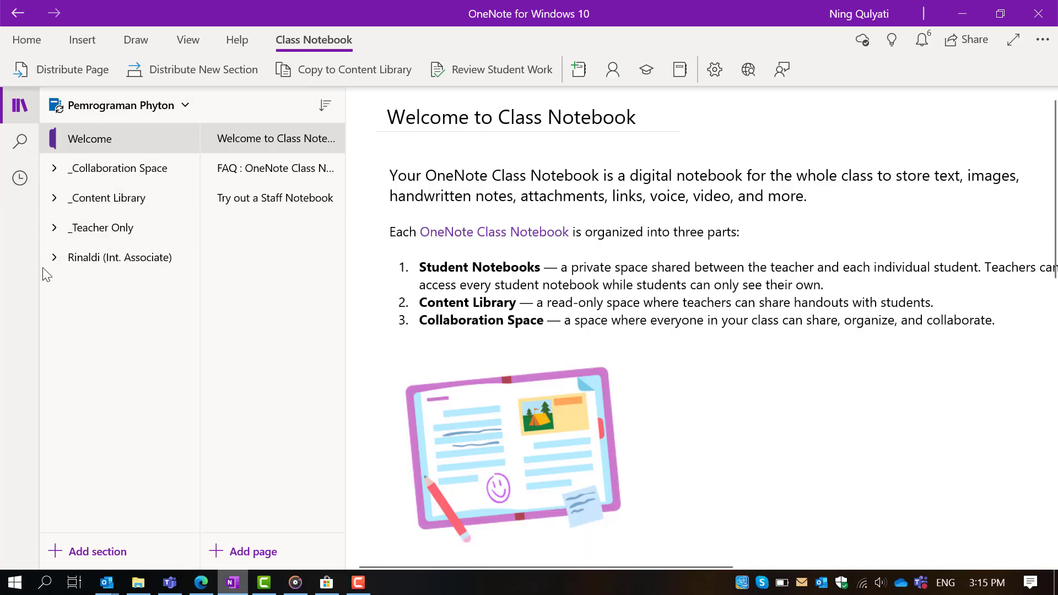
- Expand _Collaboration Space, _Content Library and _Teacher Only, then open the Teacher Only guide section
left_click(93, 169)
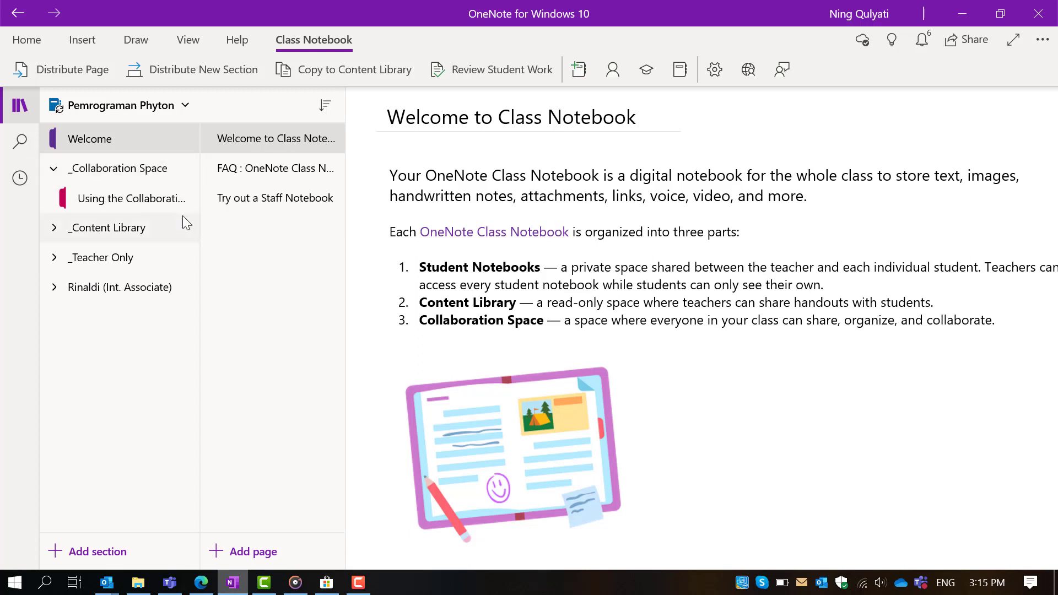
left_click(126, 233)
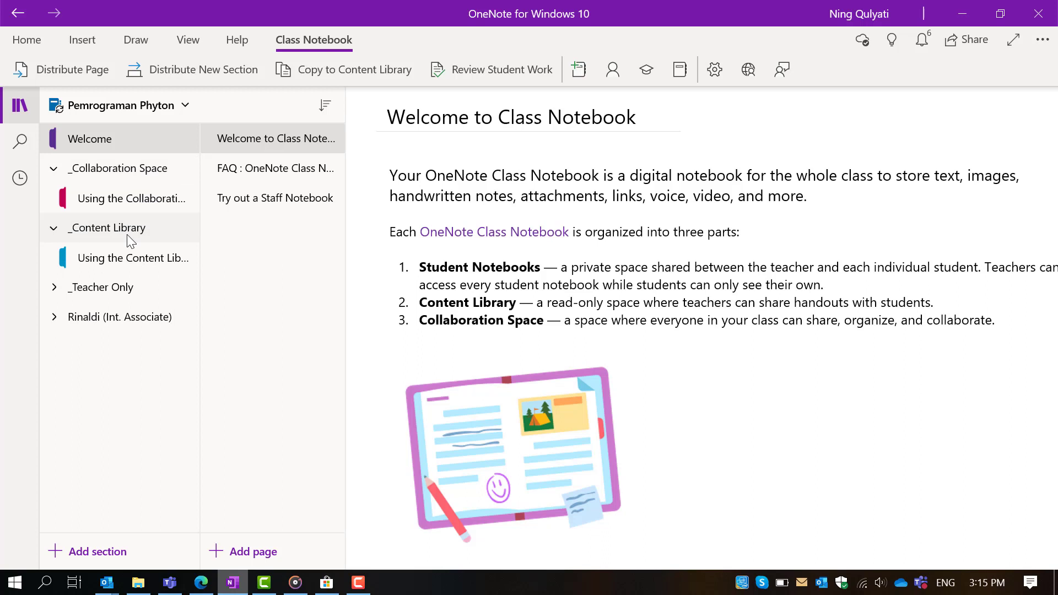
left_click(120, 291)
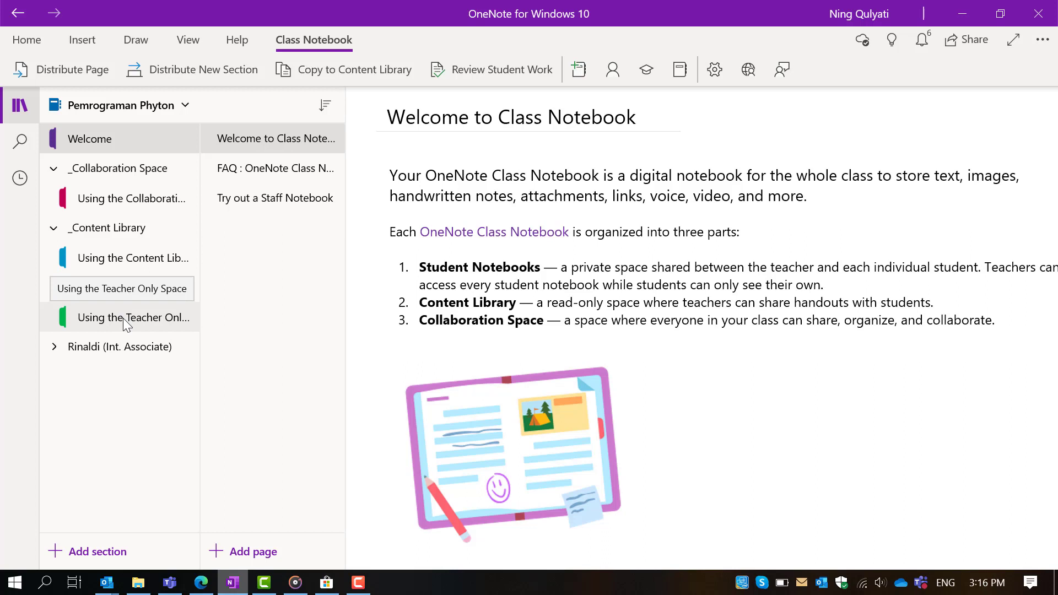
left_click(123, 319)
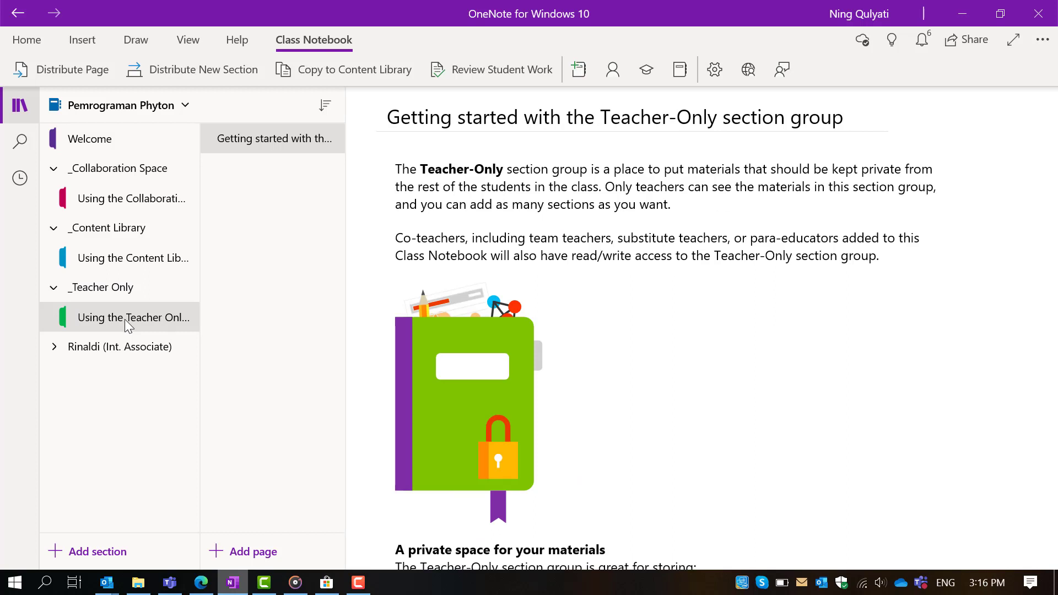
- Add a section named 'Pemrograman Phyton' to the _Teacher Only group
left_click(103, 551)
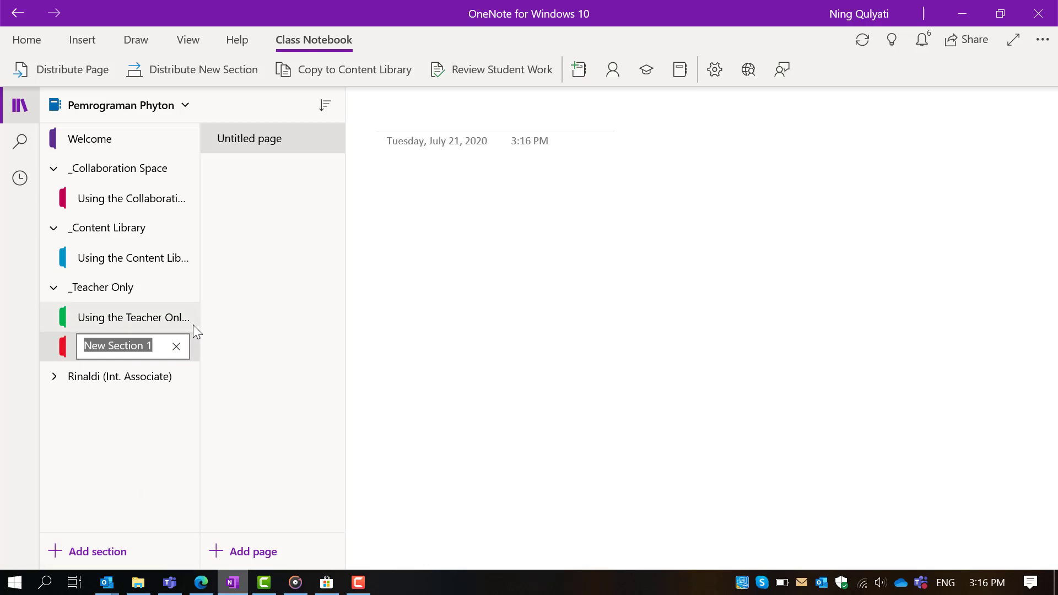
type("Pemrograman Phyton")
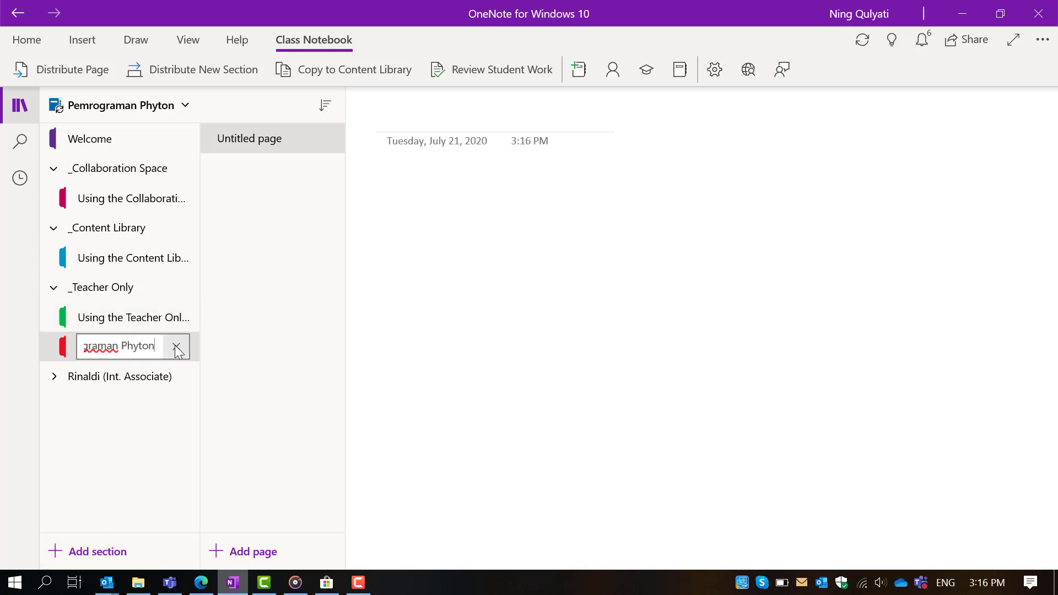
key("Return")
- Title its pages 'Pengenalan Phyton' and 'Tugas 1'
left_click(278, 145)
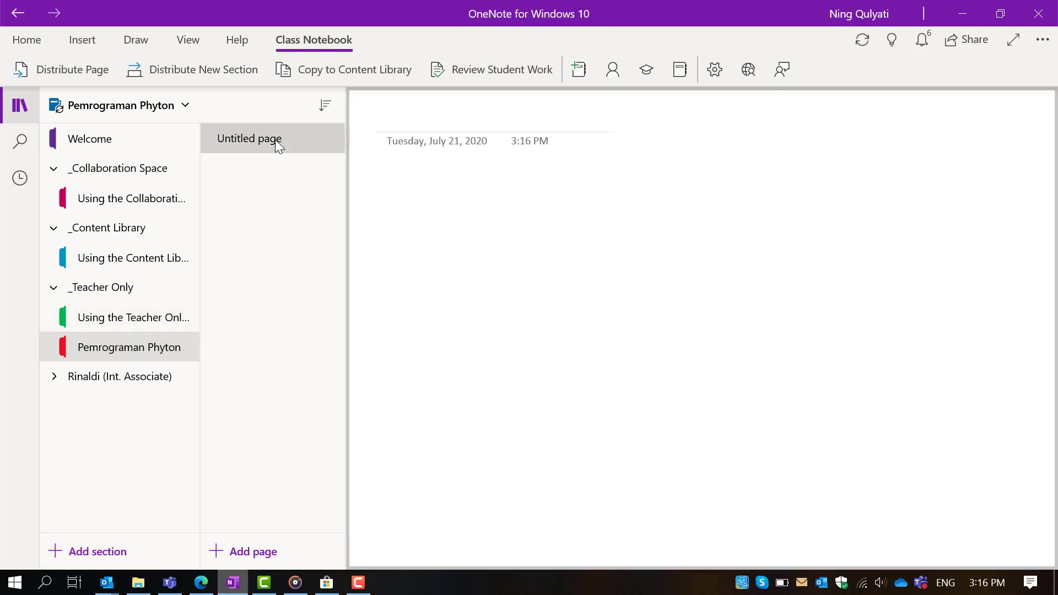
left_click(411, 118)
type("Pen")
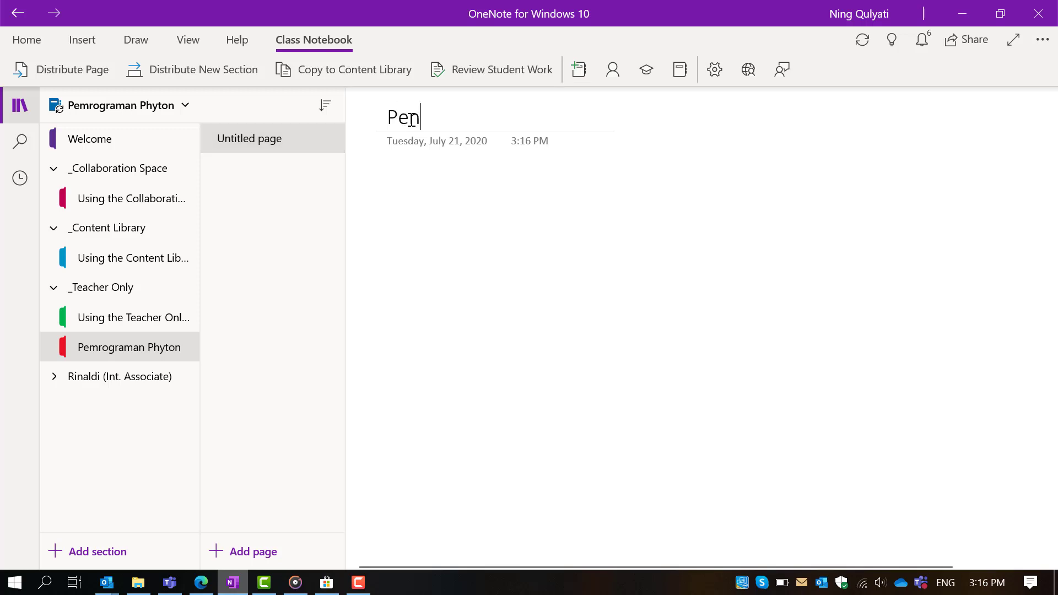
type("genalan P")
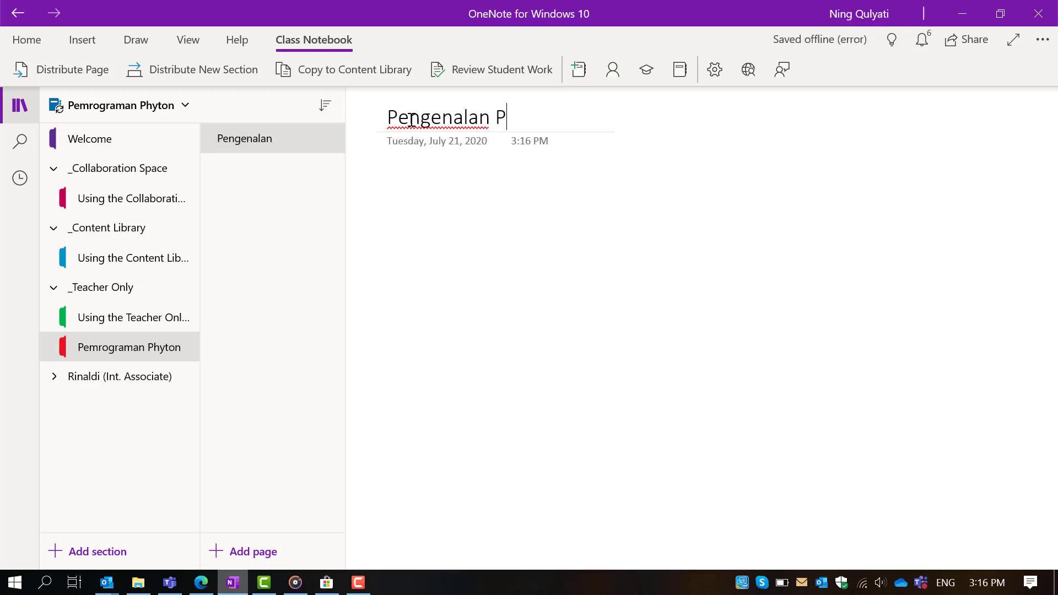
type("hyton")
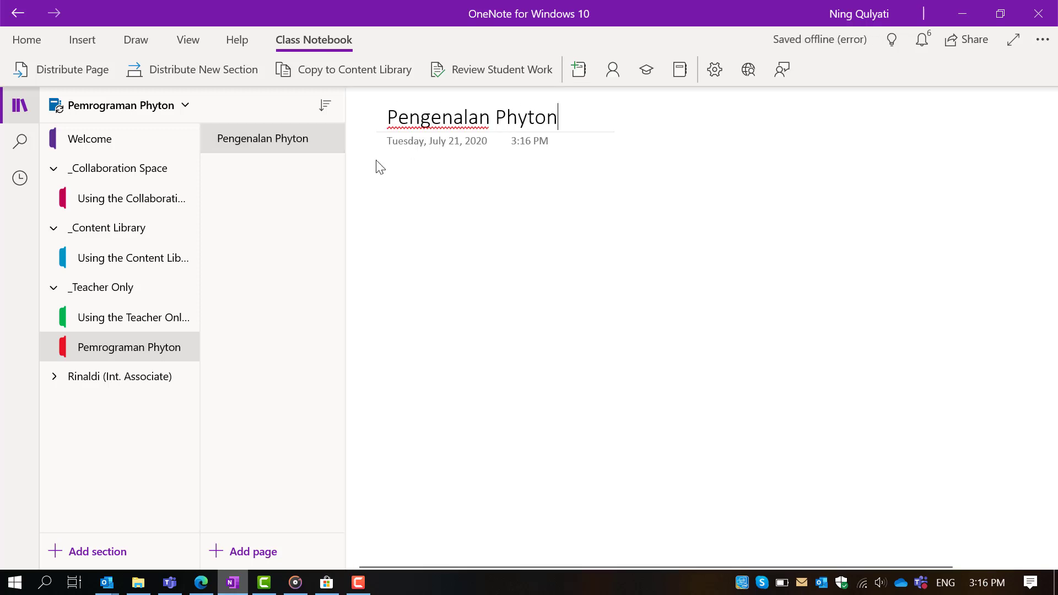
left_click(240, 551)
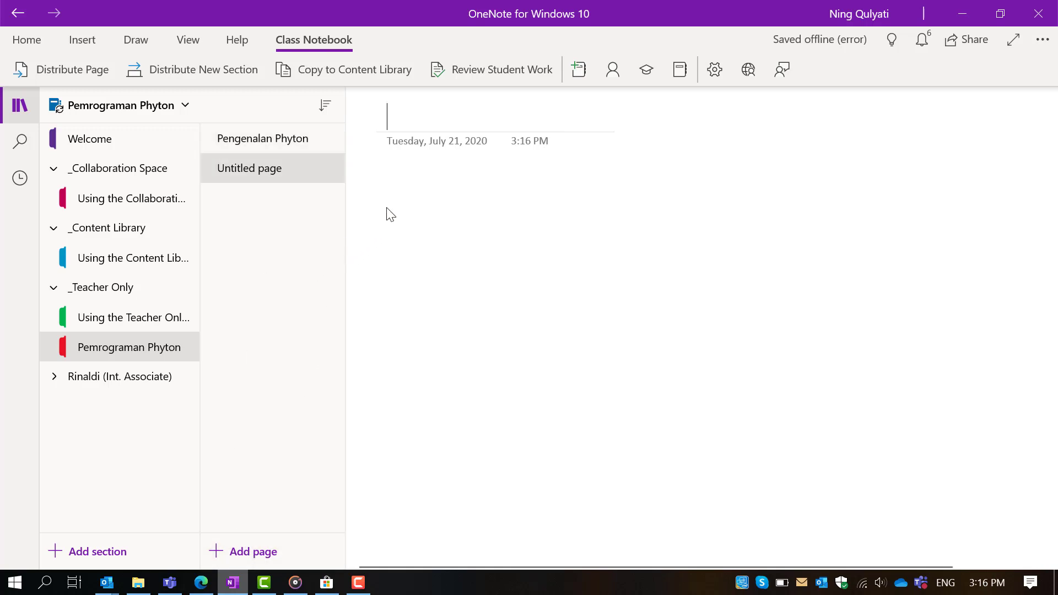
type("Tugas 1")
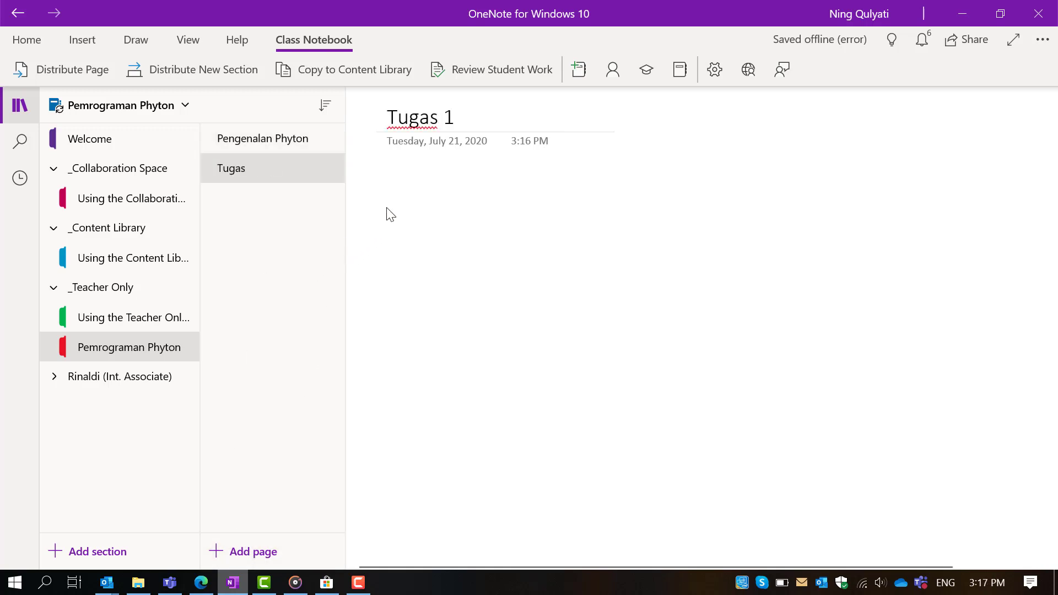
left_click(185, 107)
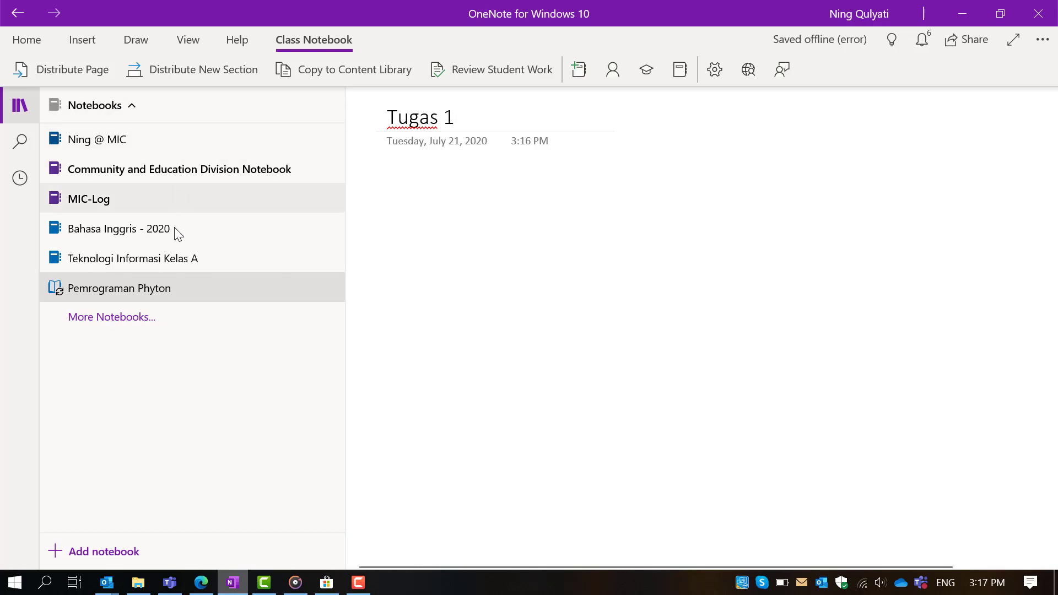
- Switch to Teknologi Informasi Kelas A and open Python Syntax in its Teacher Only Pemrograman Phyton section
left_click(166, 260)
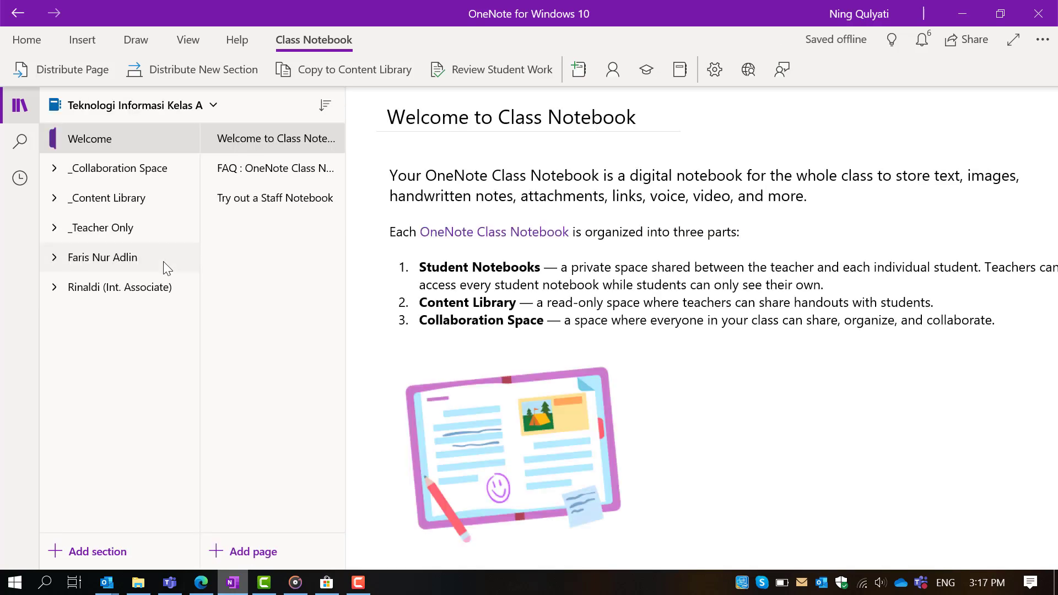
left_click(54, 230)
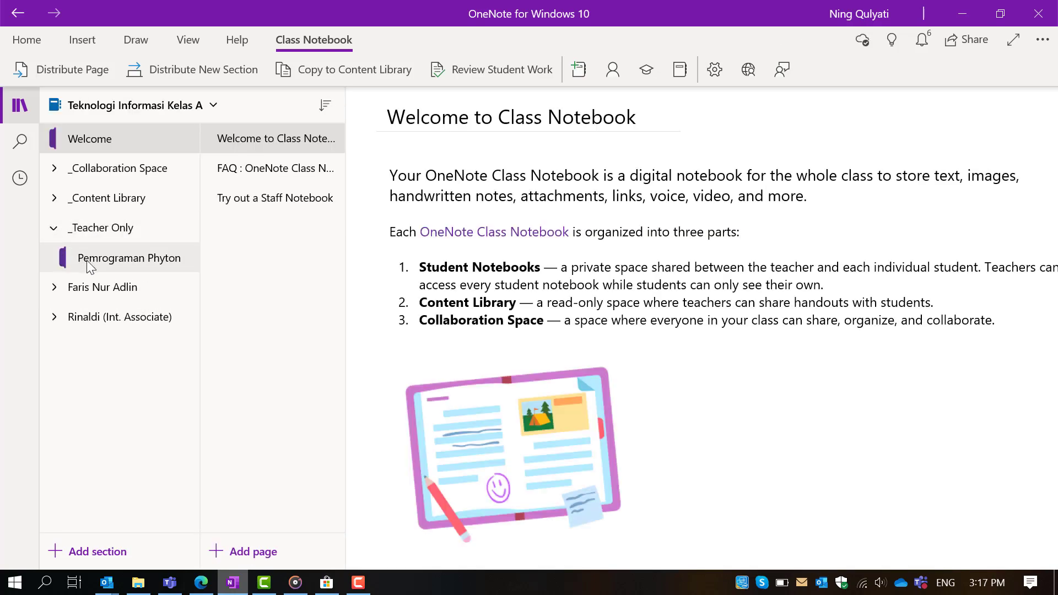
left_click(90, 265)
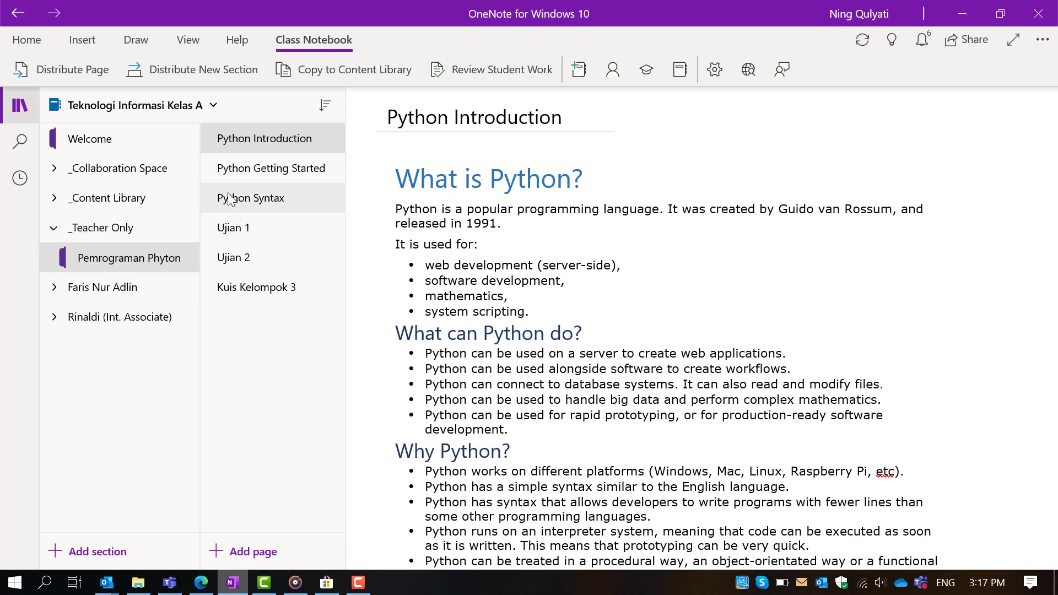
left_click(276, 173)
left_click(282, 200)
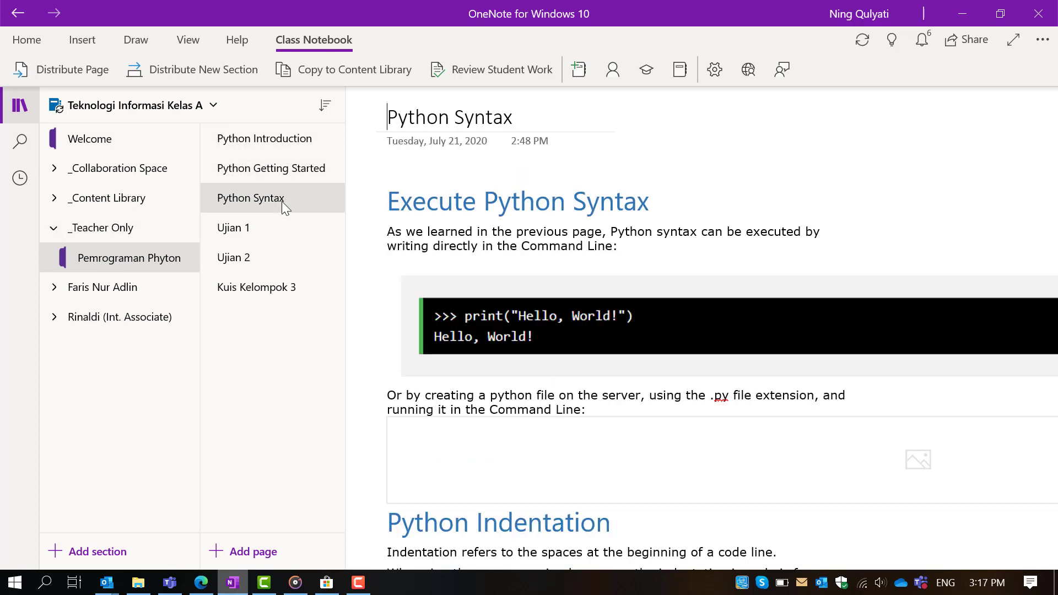